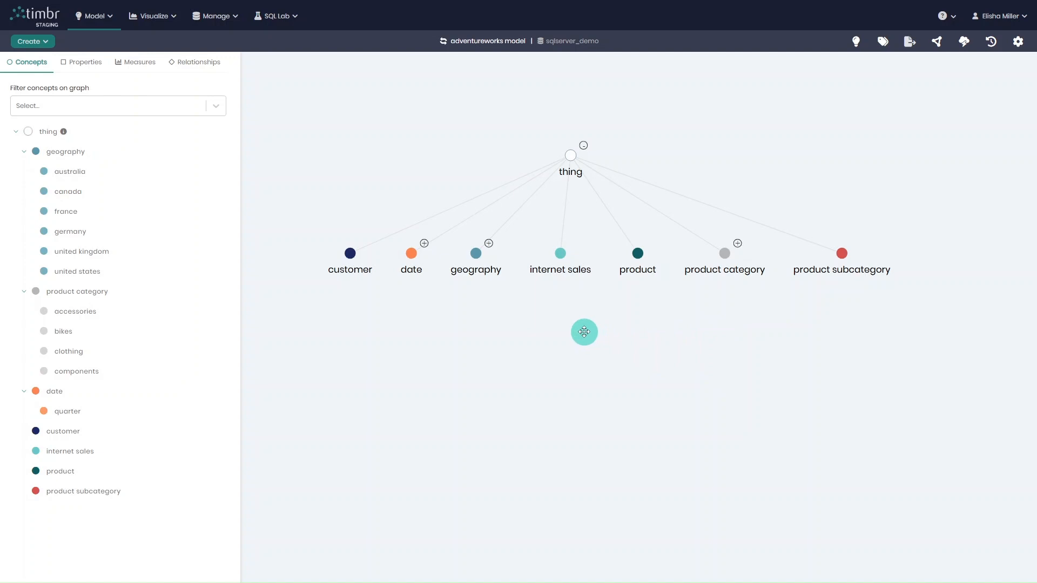
# Examine the internet sales concept's summary, properties, measures and relationships, then close its details
pyautogui.click(563, 258)
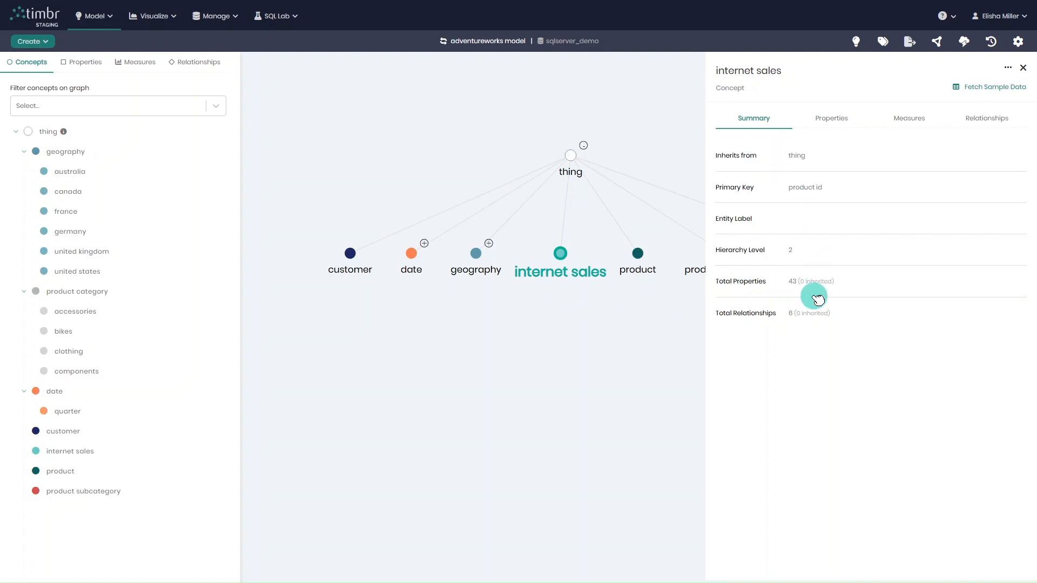
pyautogui.click(830, 118)
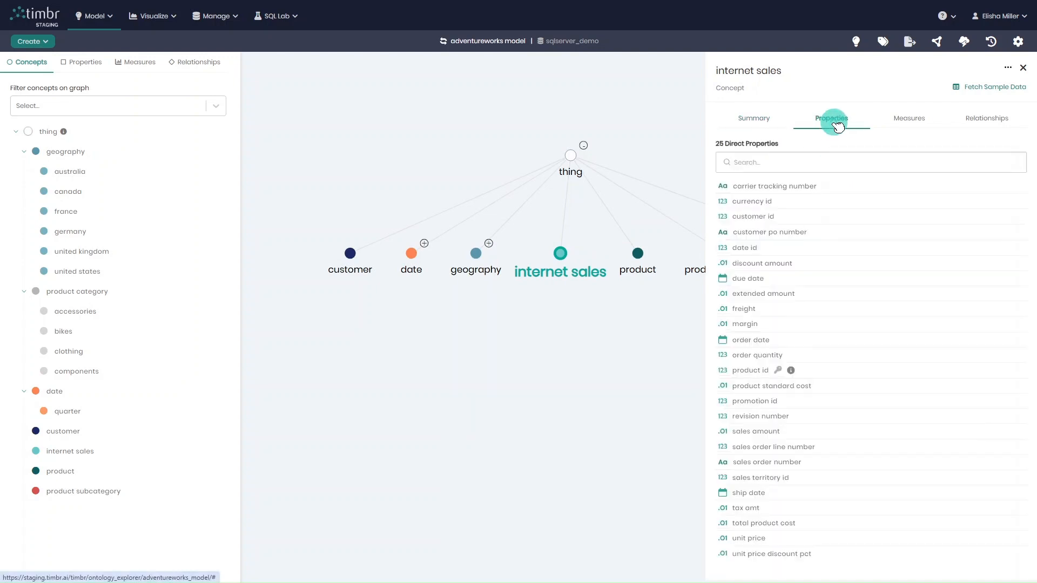
pyautogui.click(912, 123)
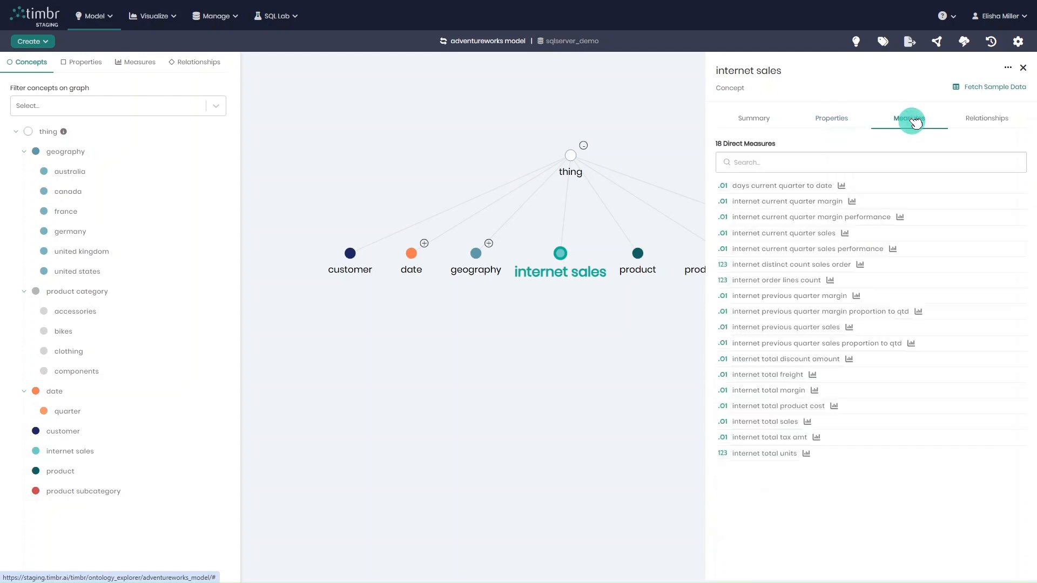
pyautogui.click(988, 123)
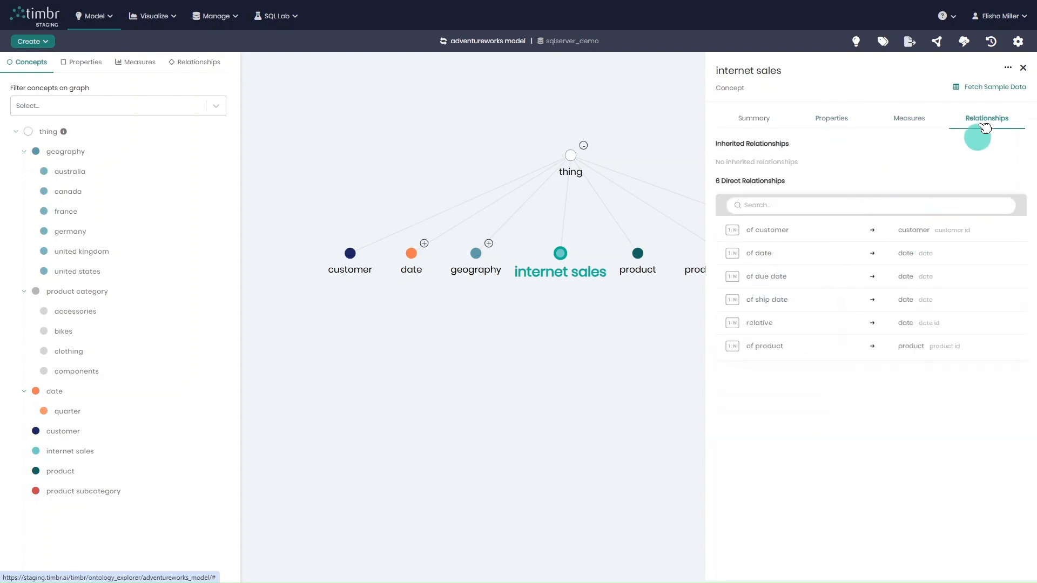
pyautogui.click(1022, 67)
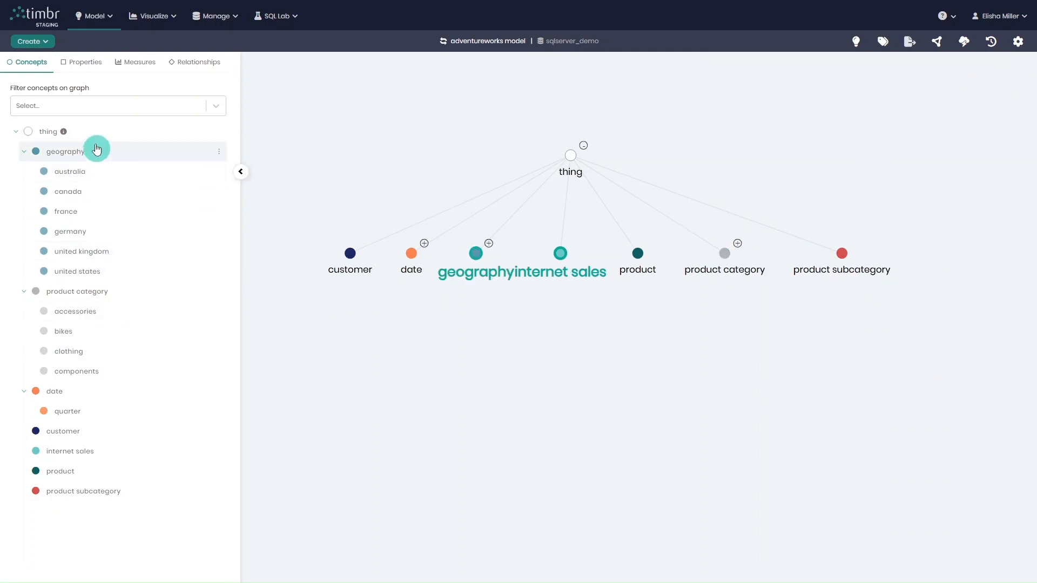
# Look through the model-wide lists of properties, measures and relationships
pyautogui.click(84, 63)
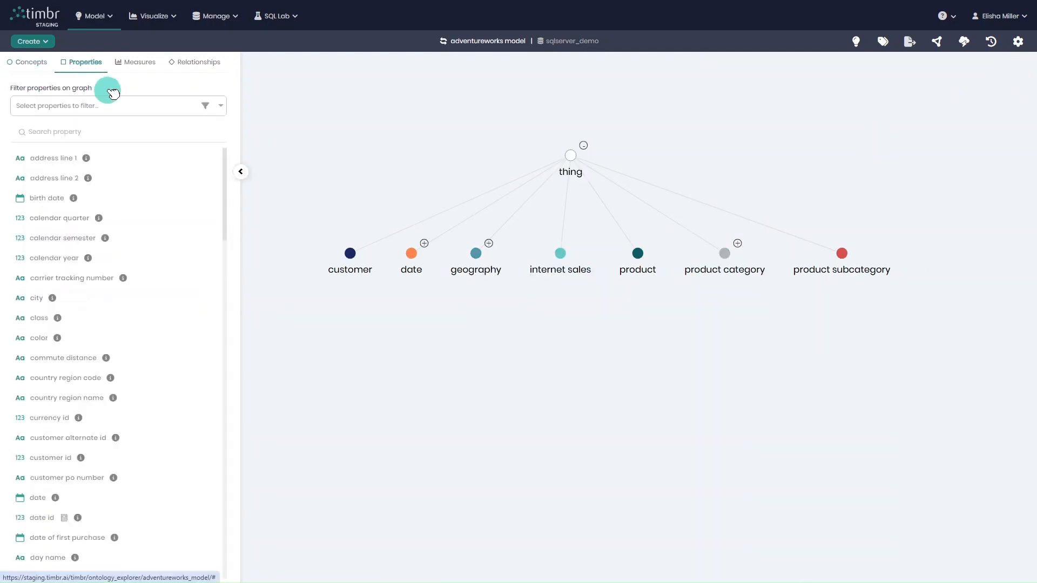
pyautogui.click(134, 62)
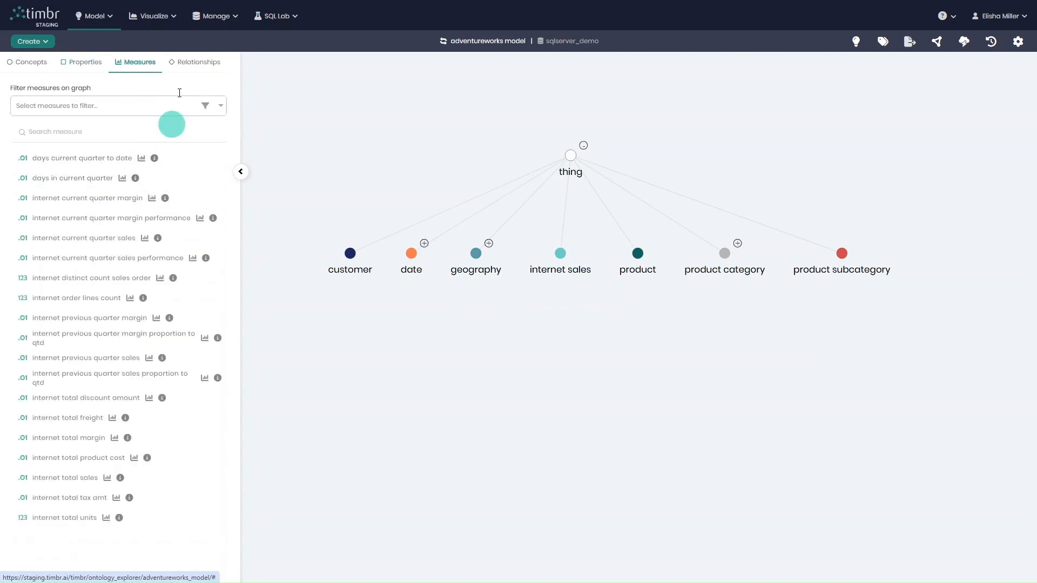
pyautogui.click(193, 62)
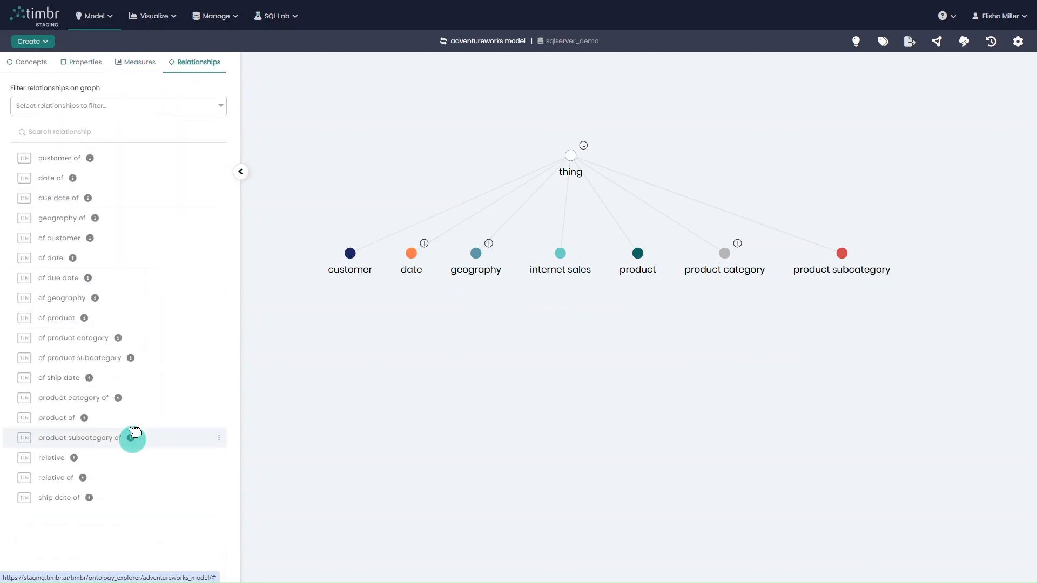
pyautogui.click(82, 63)
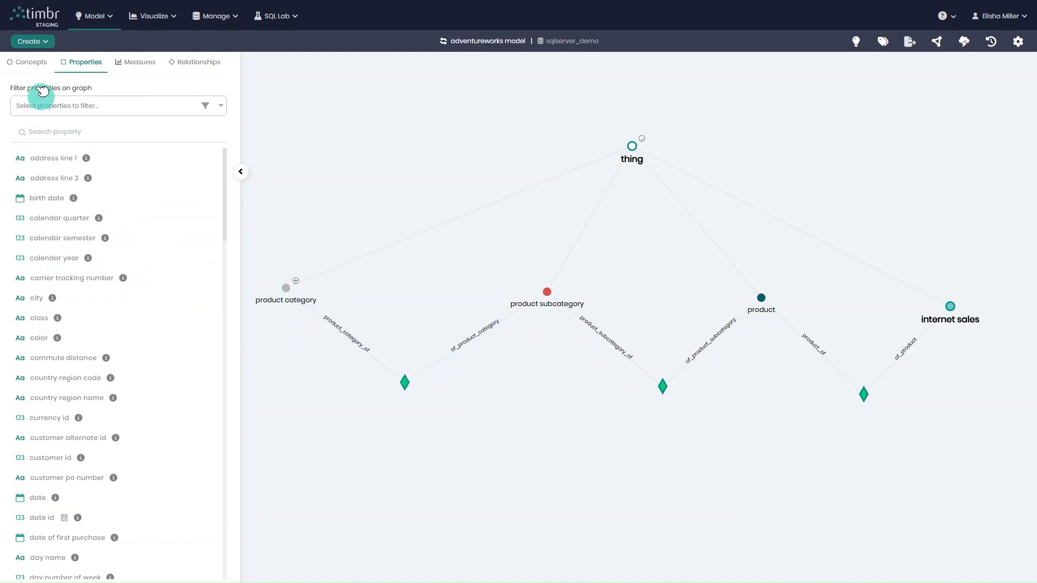
# Start a new measure named previous_quarter_sales with the DECIMAL data type
pyautogui.click(46, 44)
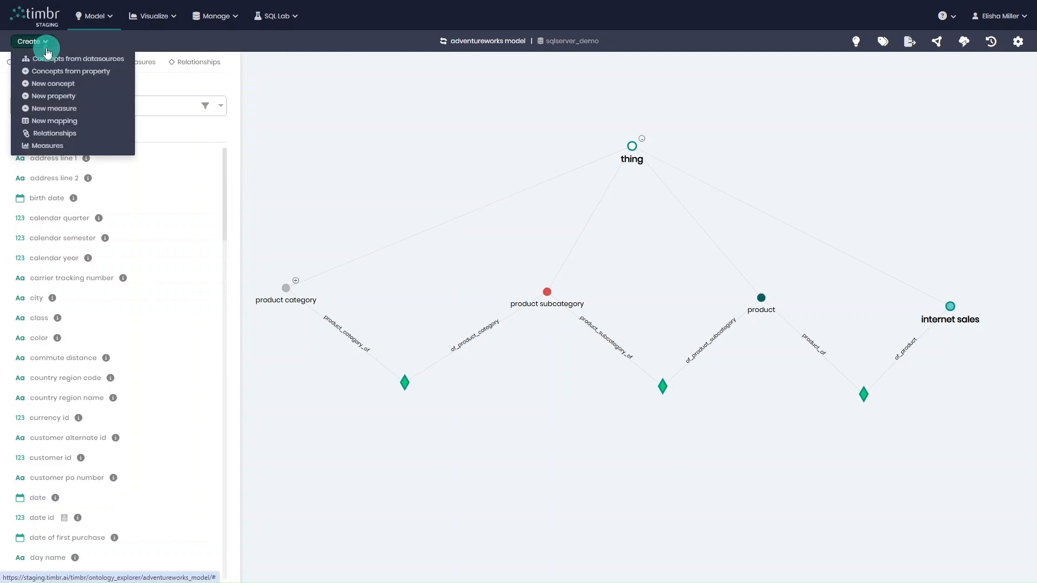
pyautogui.click(95, 109)
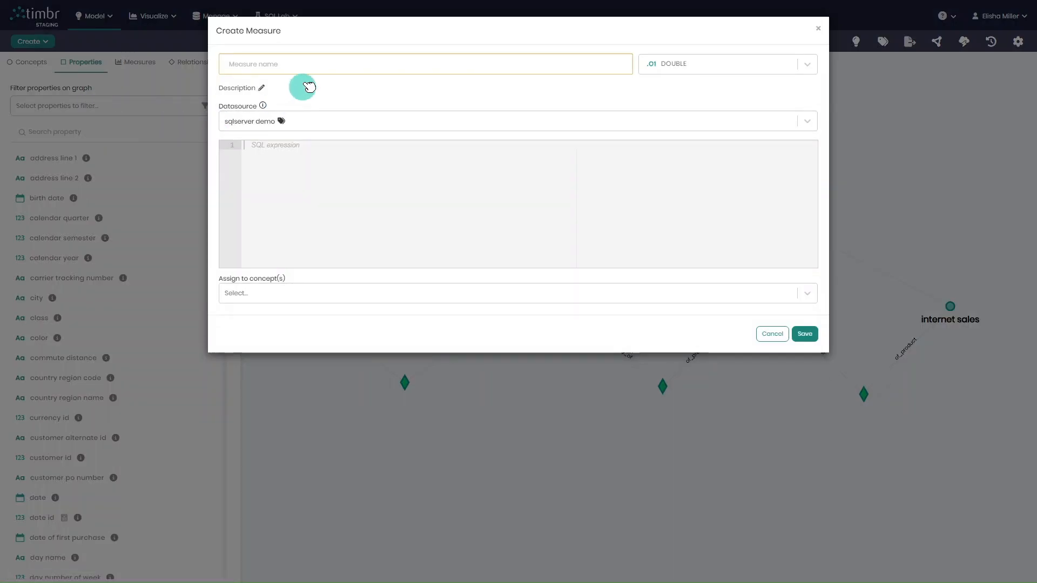
pyautogui.click(311, 73)
pyautogui.write('previous_quarter_sales')
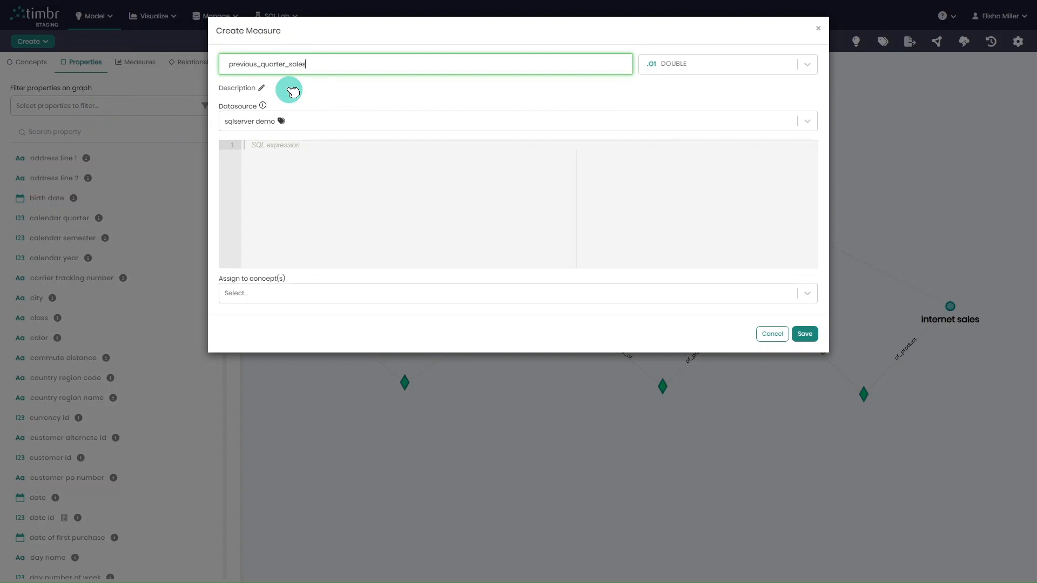
pyautogui.click(665, 65)
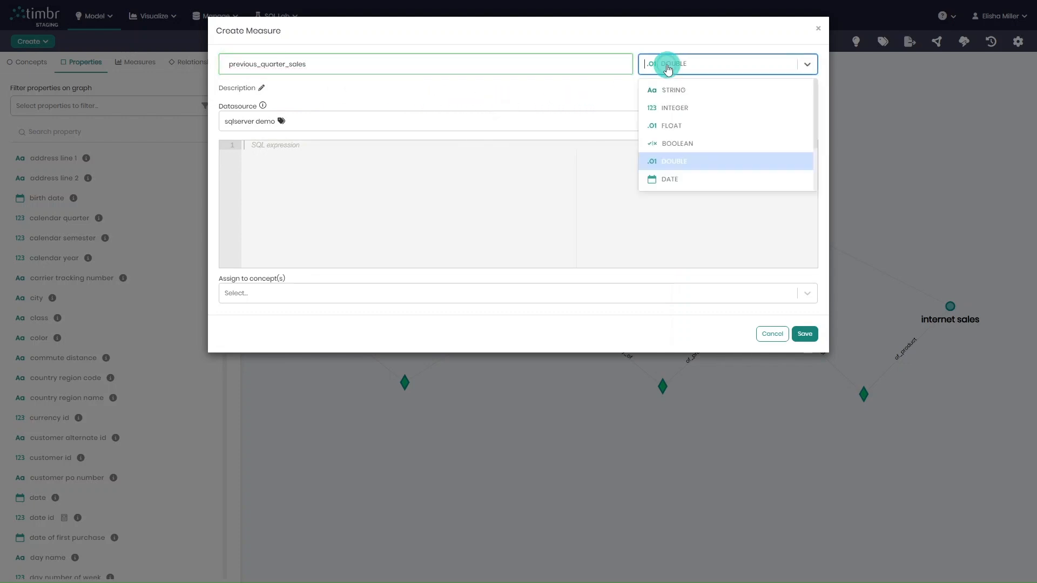
pyautogui.click(687, 184)
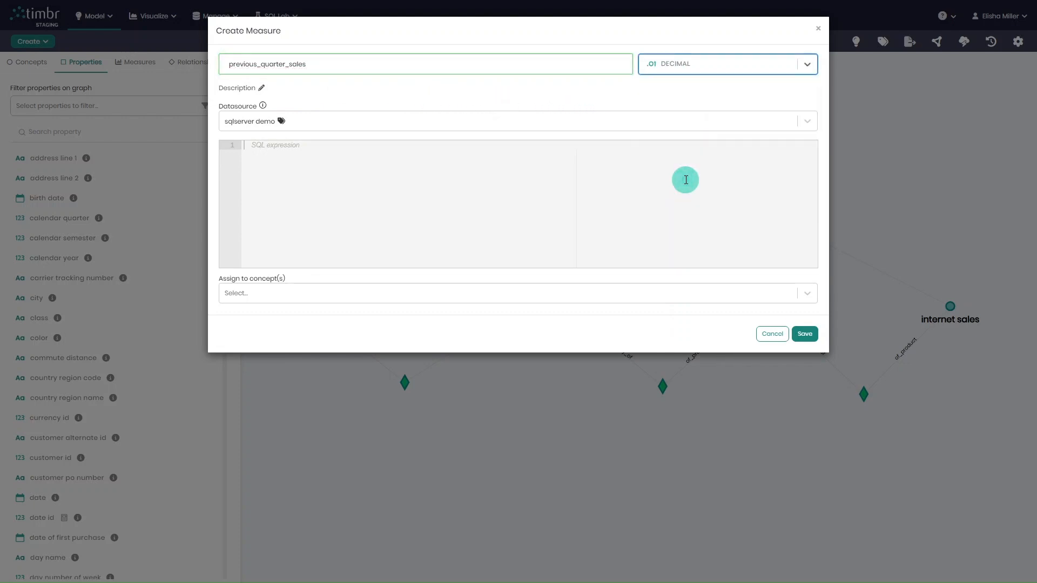
# Define SUM(sales_amount) for order_date >= `relative[quarter].start_of_previous_quarter` and < `relative[quarter].start_of_current_quarter`, assign the measure to internet sales, and save it
pyautogui.click(592, 164)
pyautogui.write('SUM(sales_amount) WHERE order_date >= `relative[quarter].start_of_previous_quarter`   AND order_date <  `relative[quarter].start_of_current_quarter`')
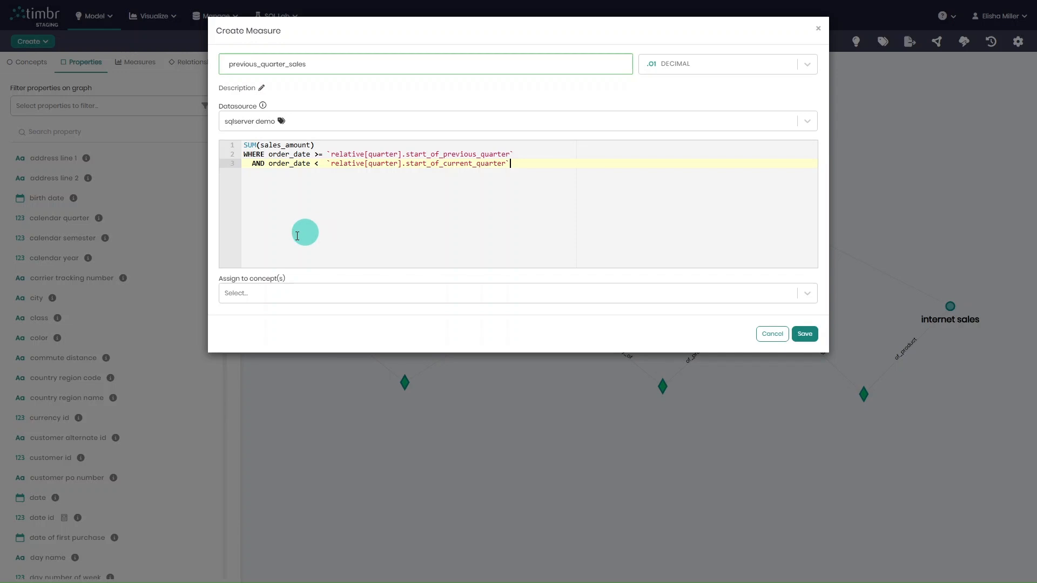
pyautogui.click(273, 292)
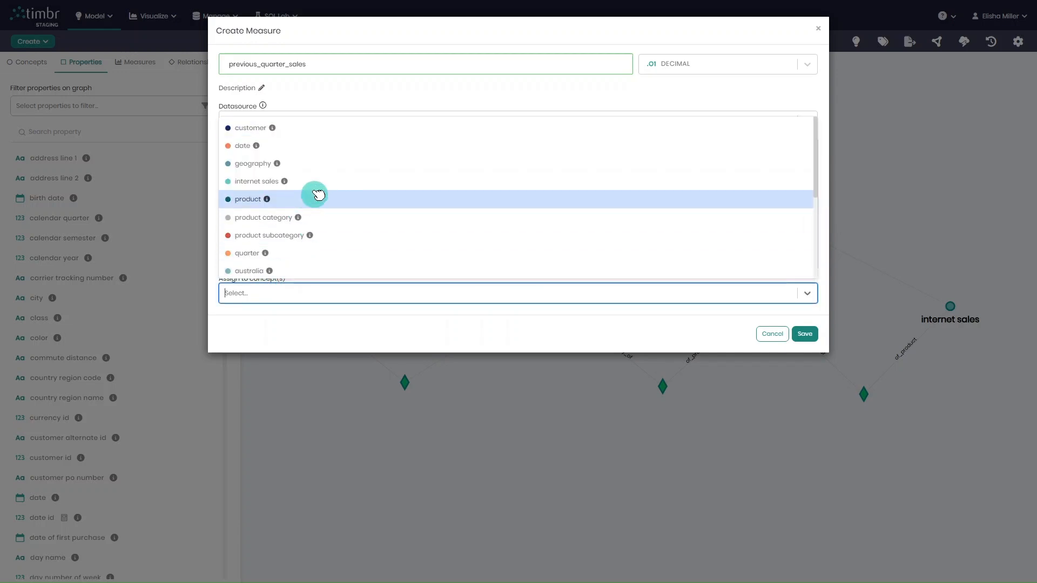
pyautogui.click(319, 181)
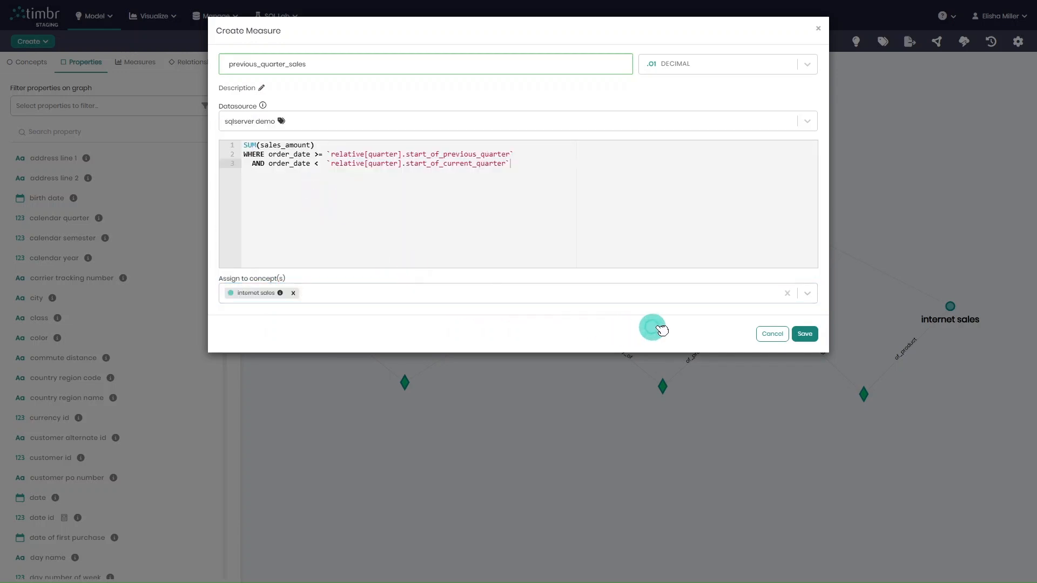
pyautogui.click(801, 336)
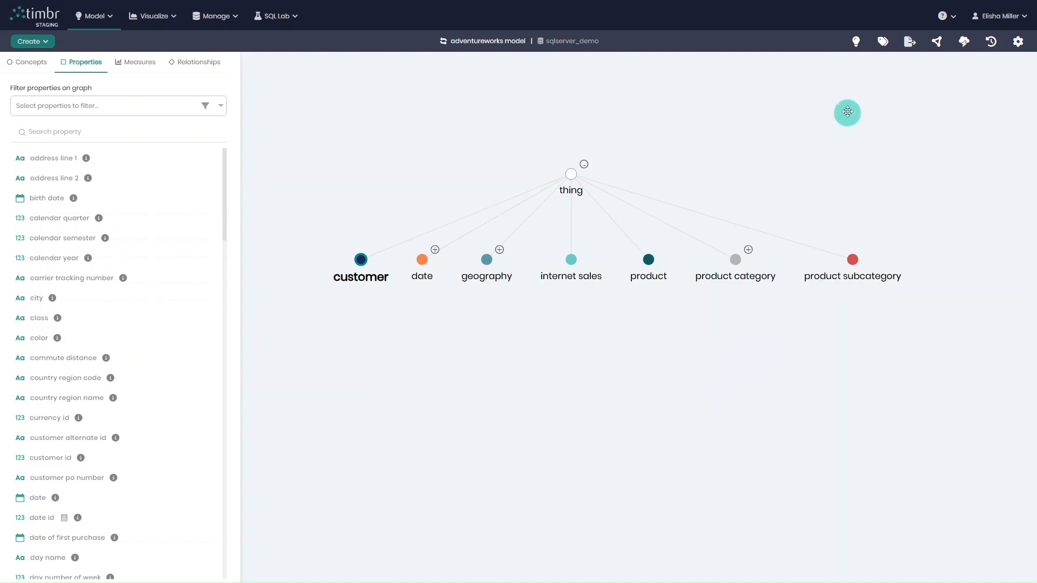
# Review the first two pages of recommended measures in the modeling recommendations and close them without creating any
pyautogui.click(856, 43)
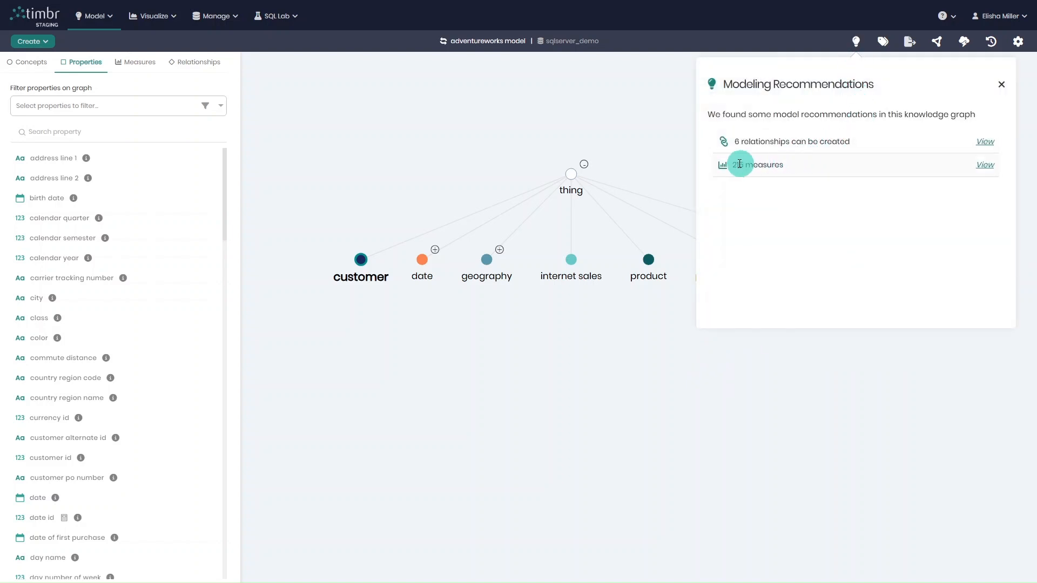
pyautogui.click(985, 165)
pyautogui.scroll(-4, 665, 143)
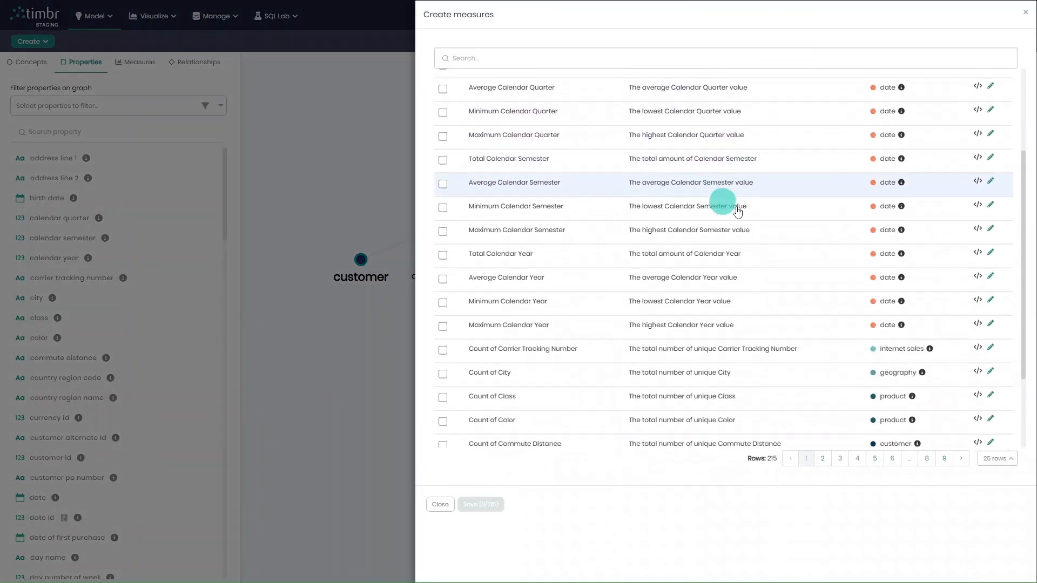
pyautogui.scroll(-2, 738, 211)
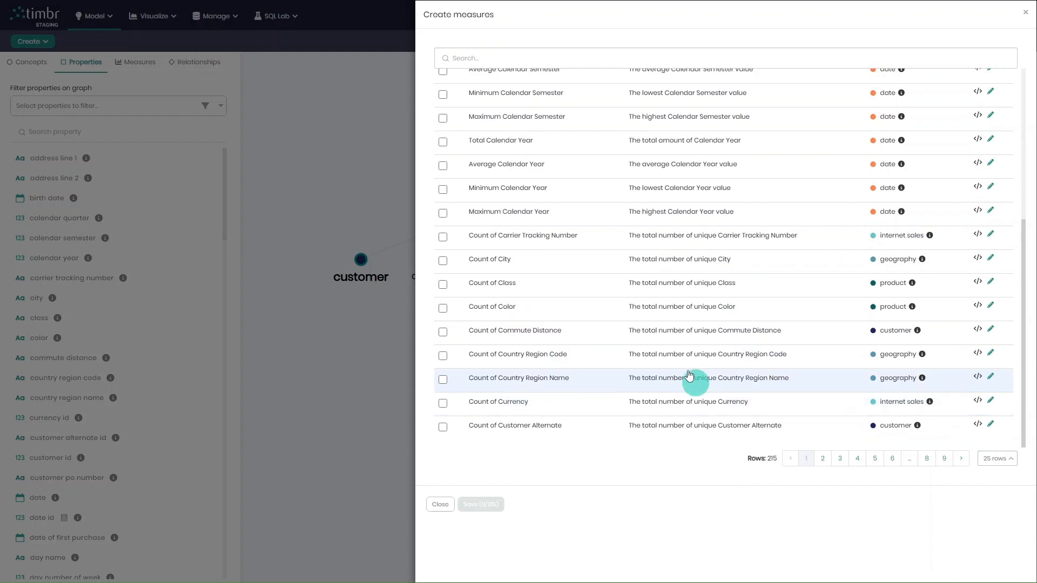
pyautogui.scroll(6, 630, 253)
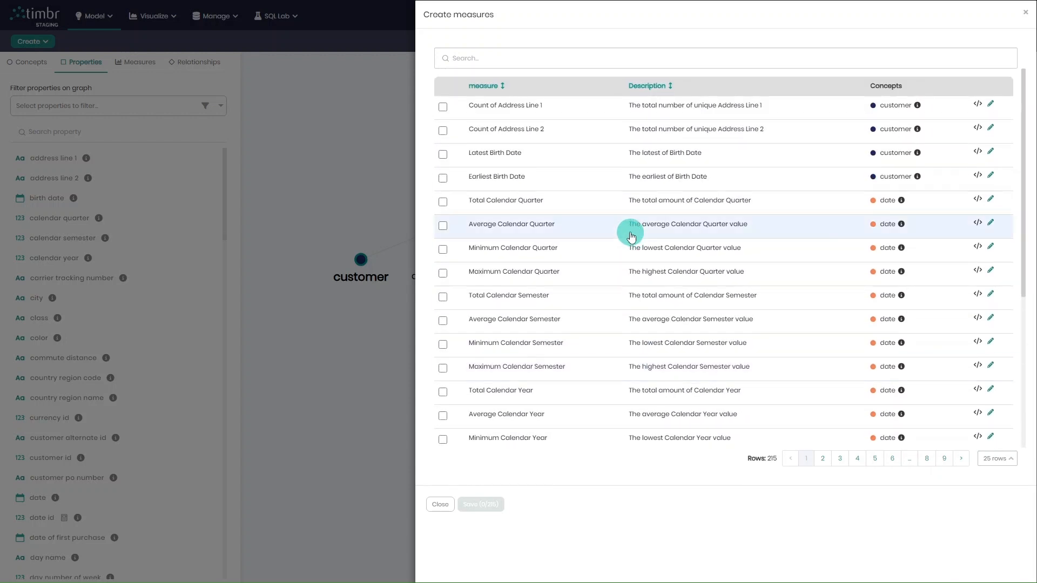
pyautogui.click(823, 459)
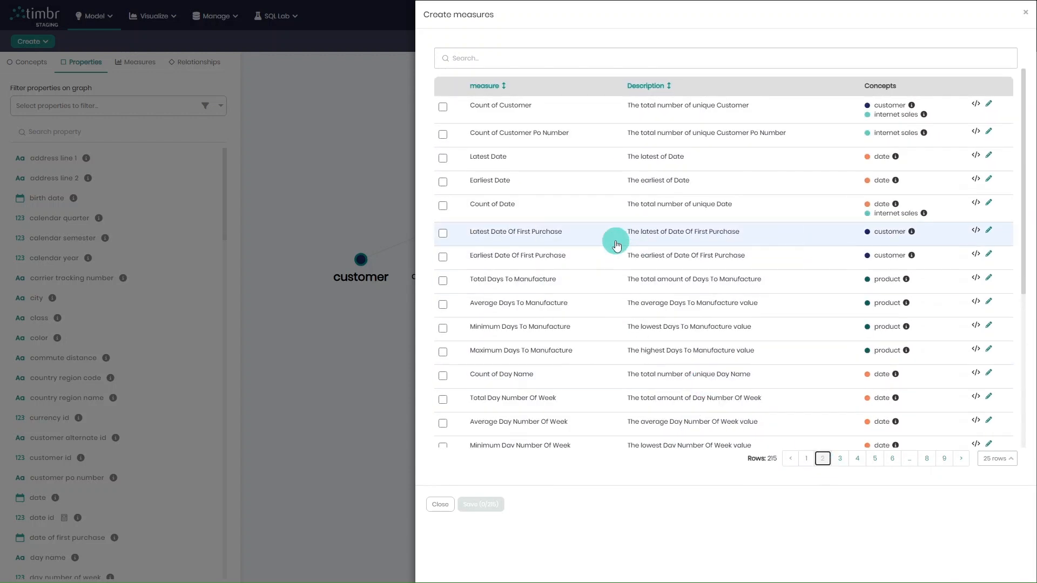
pyautogui.scroll(-5, 617, 245)
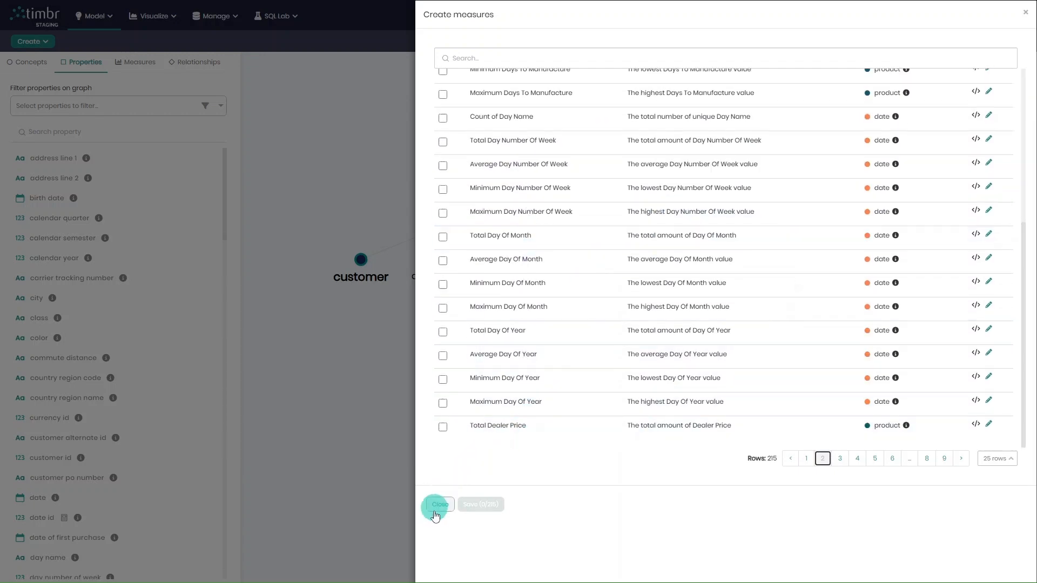
pyautogui.click(436, 516)
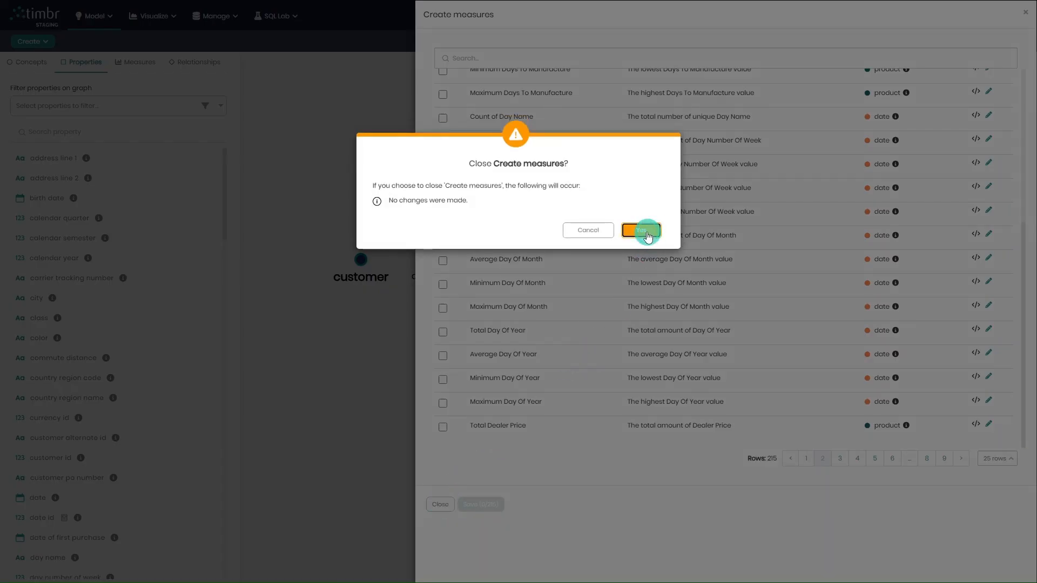
pyautogui.click(641, 231)
# Open the SQL editor and choose adventureworks model as the knowledge graph
pyautogui.click(278, 18)
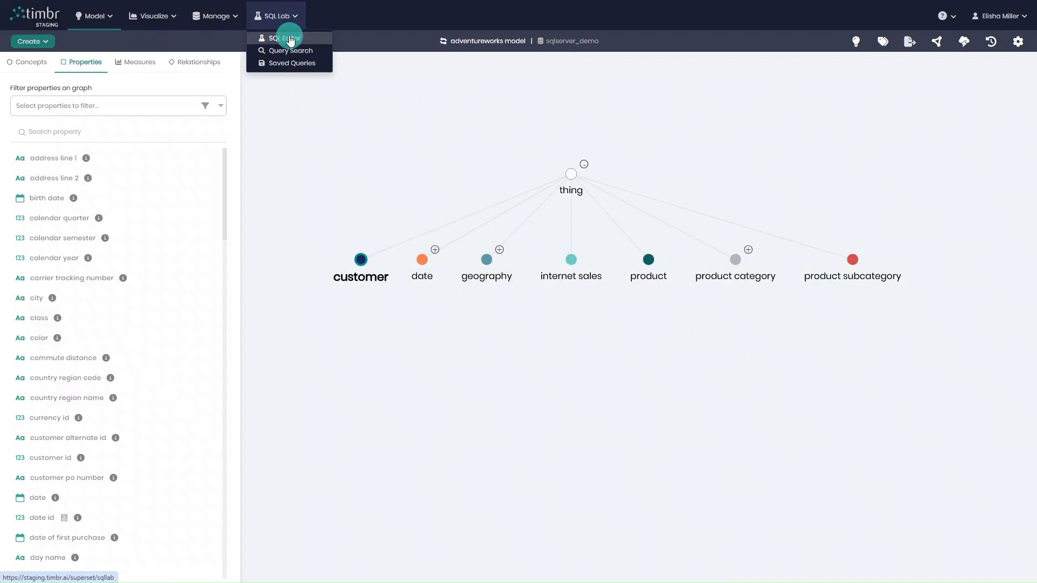
pyautogui.click(291, 39)
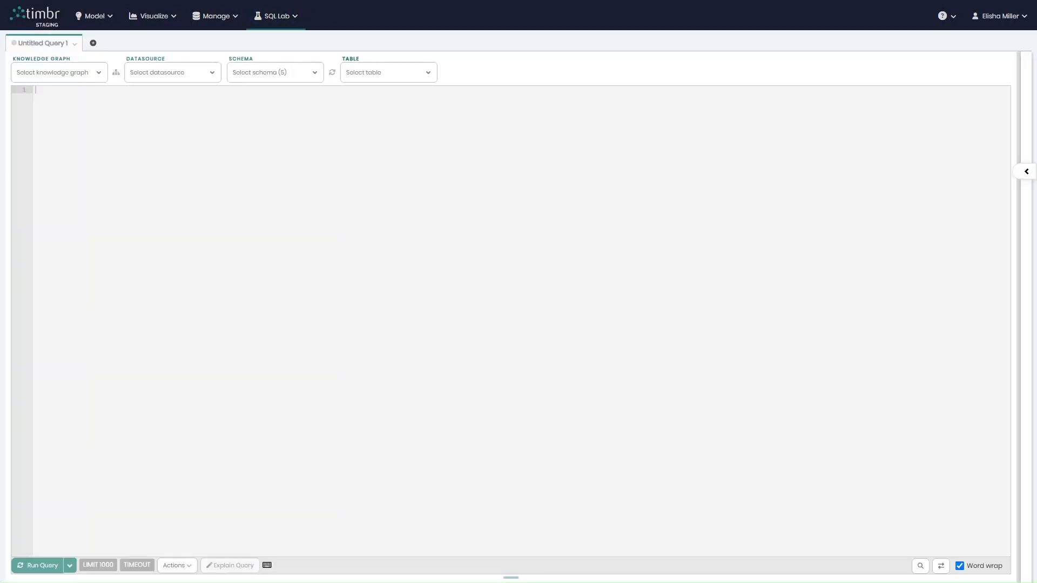
pyautogui.click(62, 81)
pyautogui.write('adv')
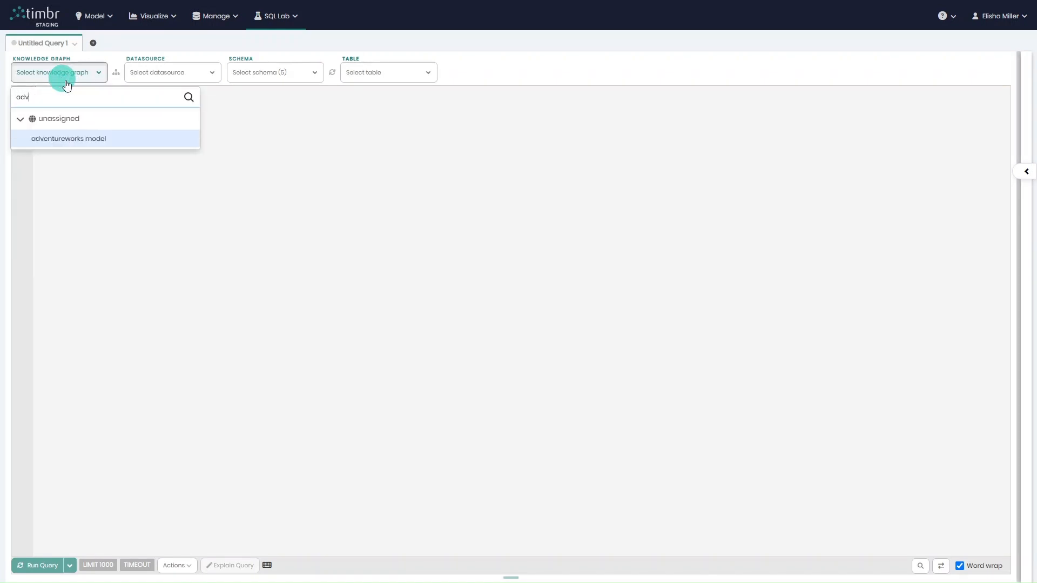
pyautogui.click(111, 142)
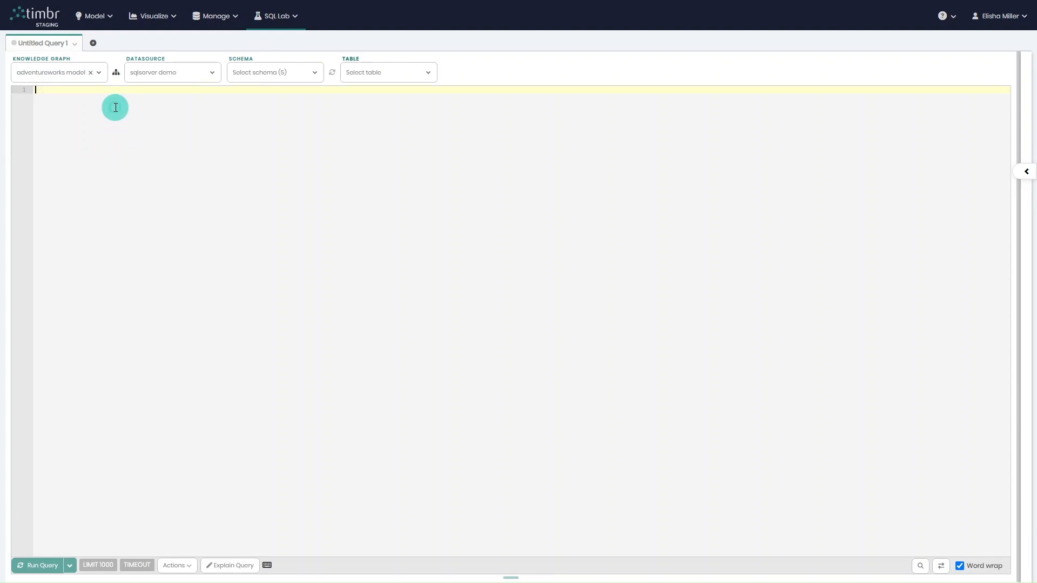
# Query "dtimbr"."internet_sales" for "measure.previous_quarter_sales" aggregated as prv_qtr_sales per "of_product[product].product_name", in descending sales order, and look through the results
pyautogui.write('SELECT "of_product[product].product_name", AGGREGATE("measure.previous_quarter_sales") AS prv_qtr_sales FROM "dtimbr"."internet_sales" GROUP BY "of_product[product].product_name" ORDER BY prv_qtr_sales DESC')
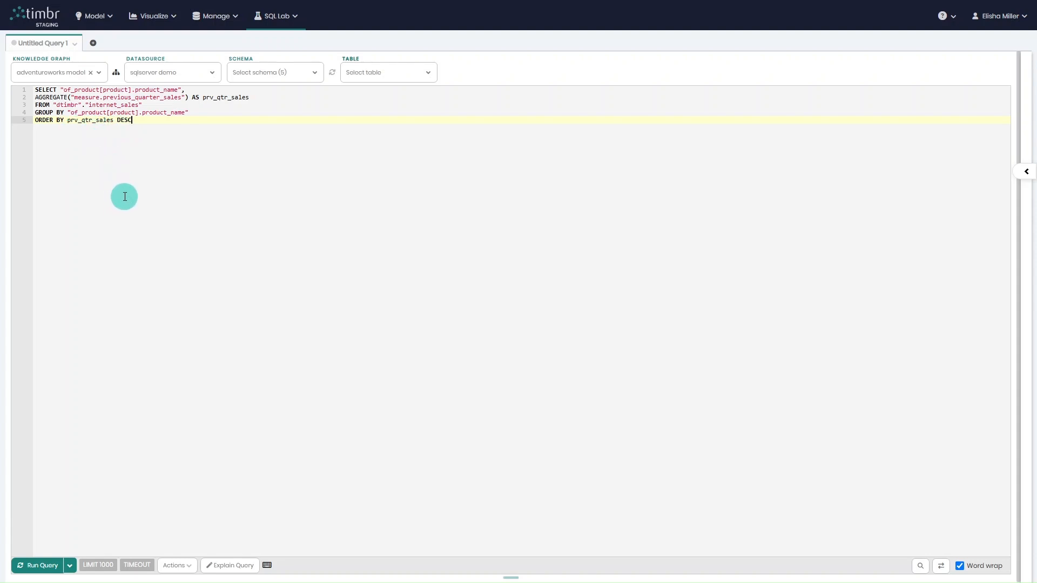
pyautogui.click(43, 566)
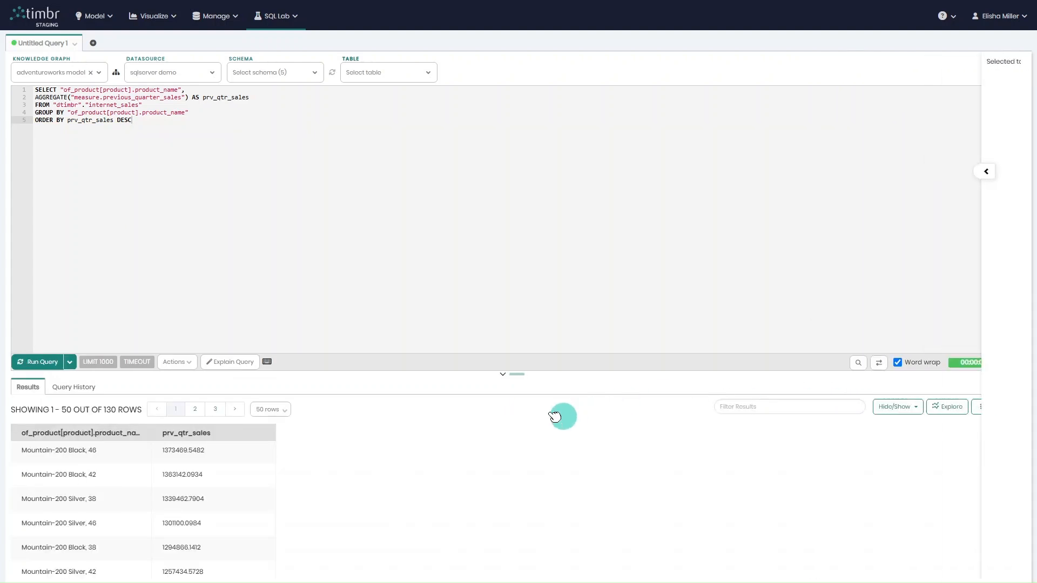
pyautogui.moveTo(516, 374); pyautogui.dragTo(513, 232)
pyautogui.scroll(-5, 187, 388)
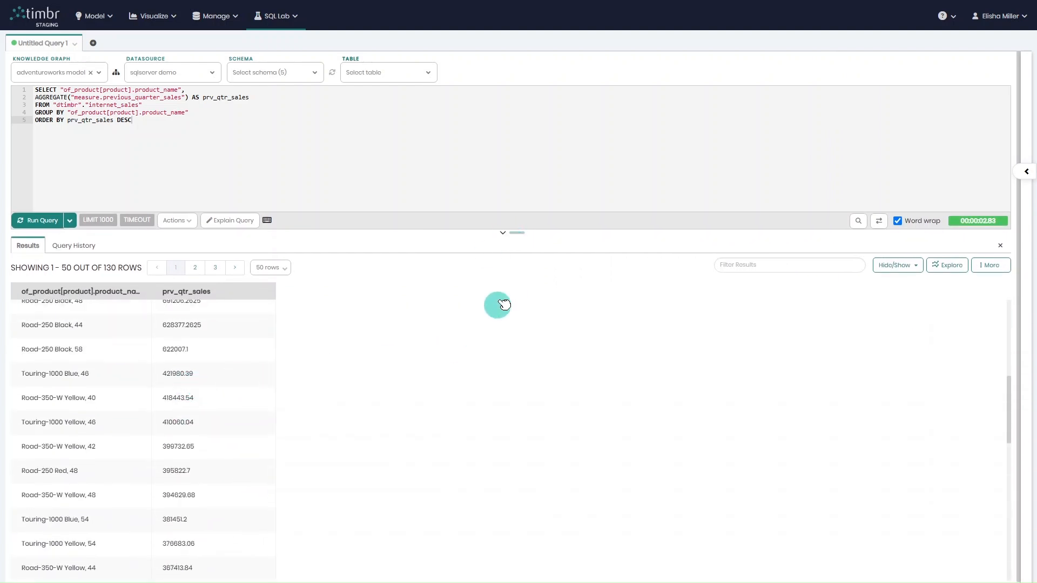
# Examine the SQL generated behind the query, including its joins, in Explain Query and close it
pyautogui.click(249, 227)
pyautogui.scroll(-7, 234, 223)
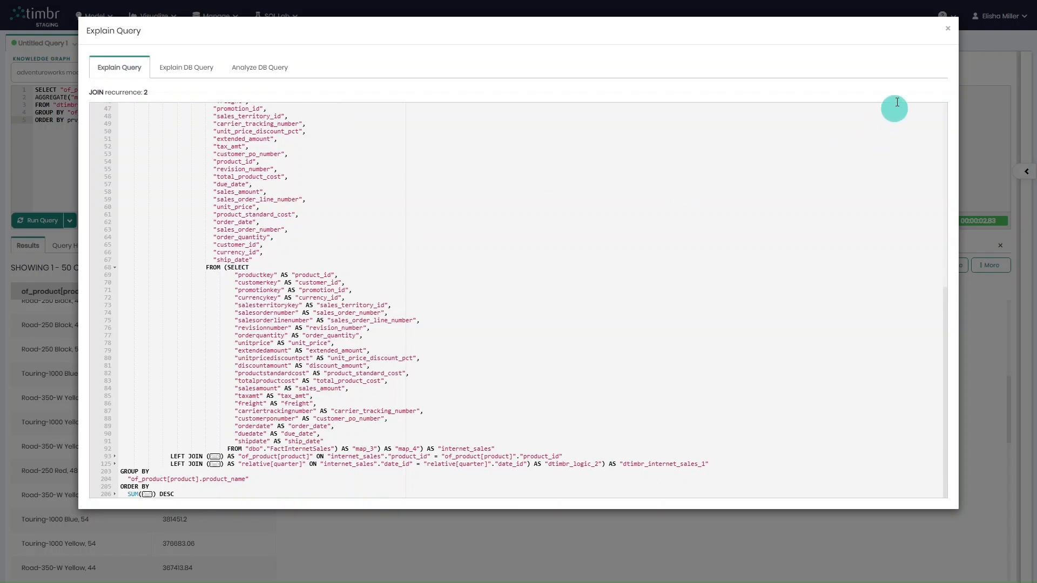
pyautogui.click(949, 30)
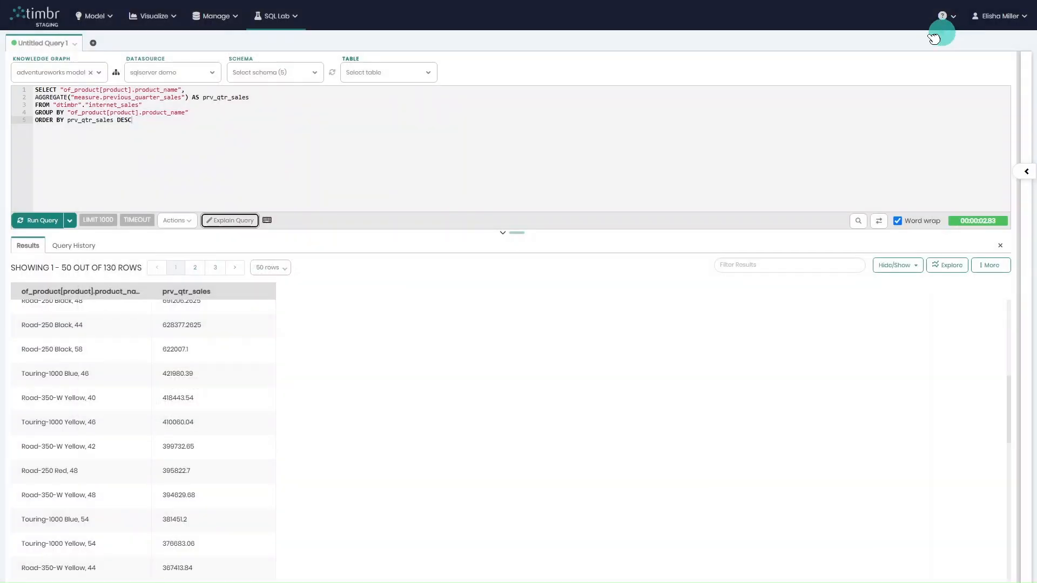
# Enlarge the query editor, replace AGGREGATE with SUM around "measure.previous_quarter_sales", run the query and look over the results
pyautogui.moveTo(520, 236); pyautogui.dragTo(528, 363)
pyautogui.click(88, 163)
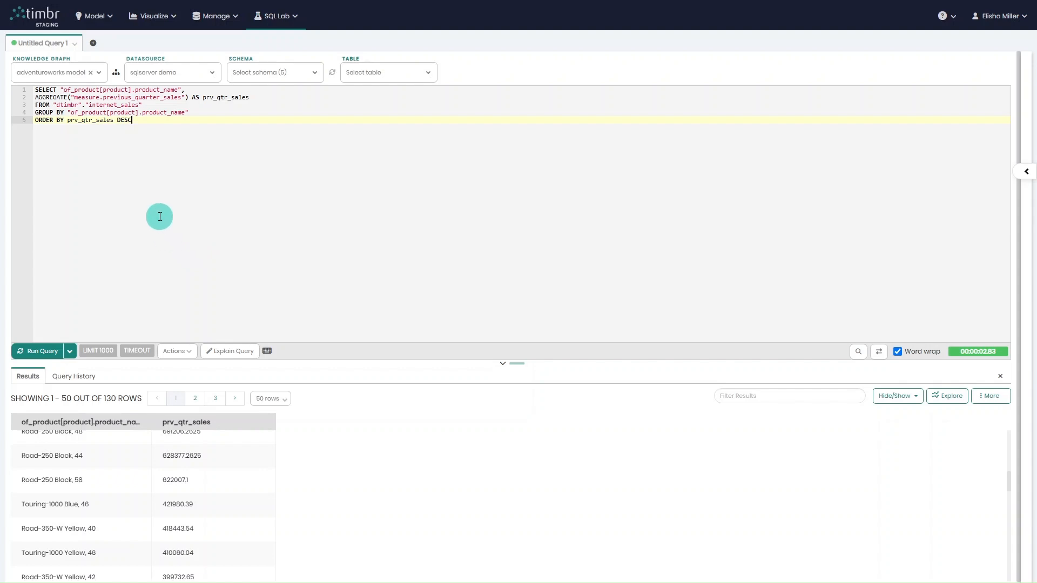
pyautogui.doubleClick(49, 99)
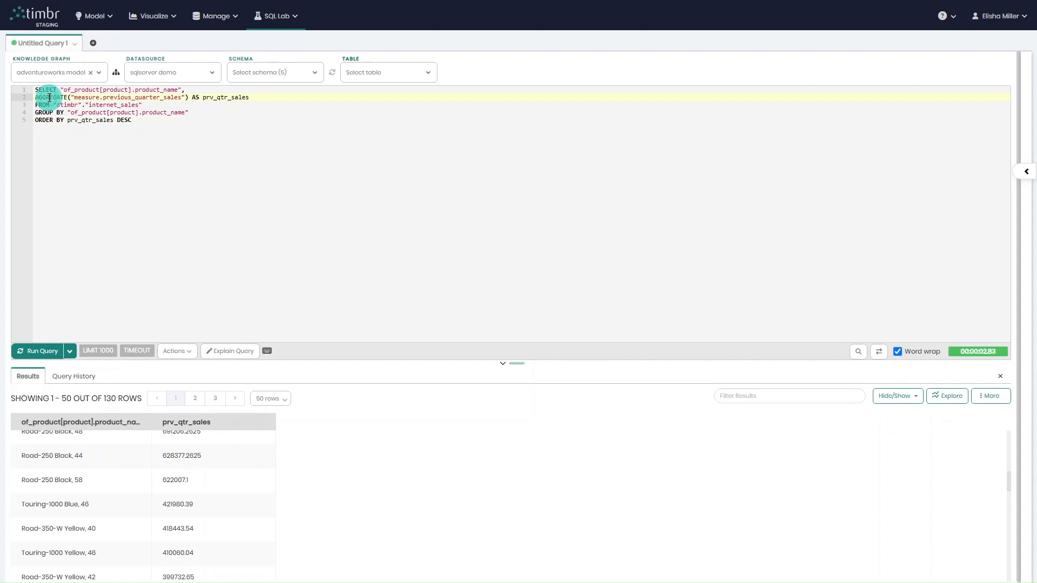
pyautogui.write('SUM')
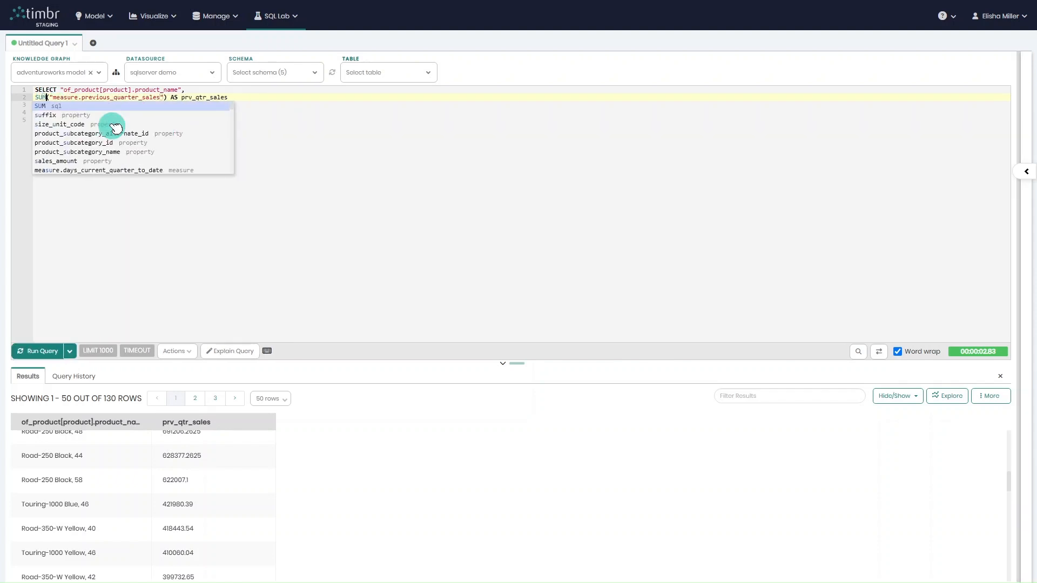
pyautogui.click(338, 198)
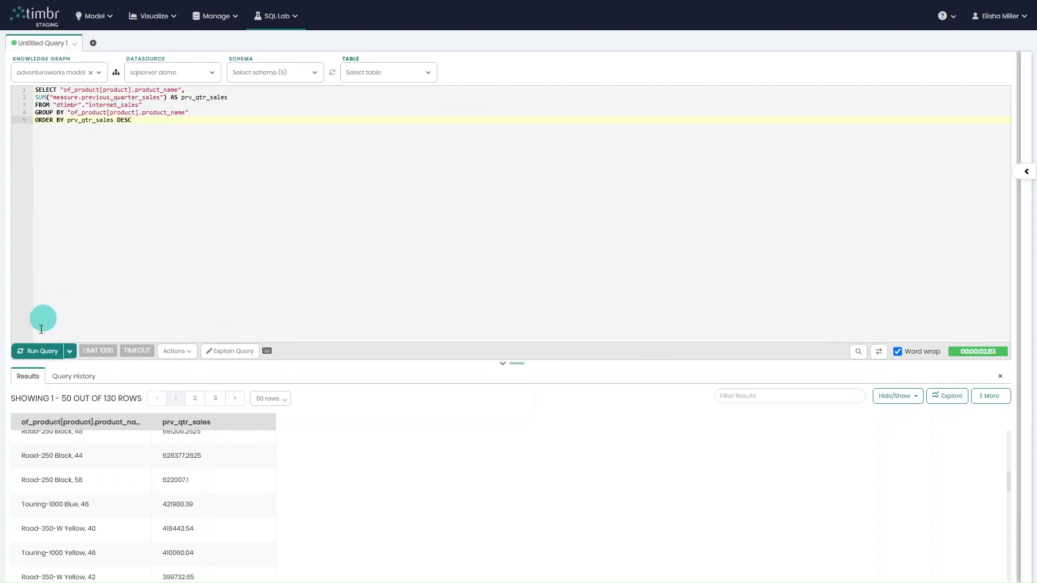
pyautogui.click(42, 351)
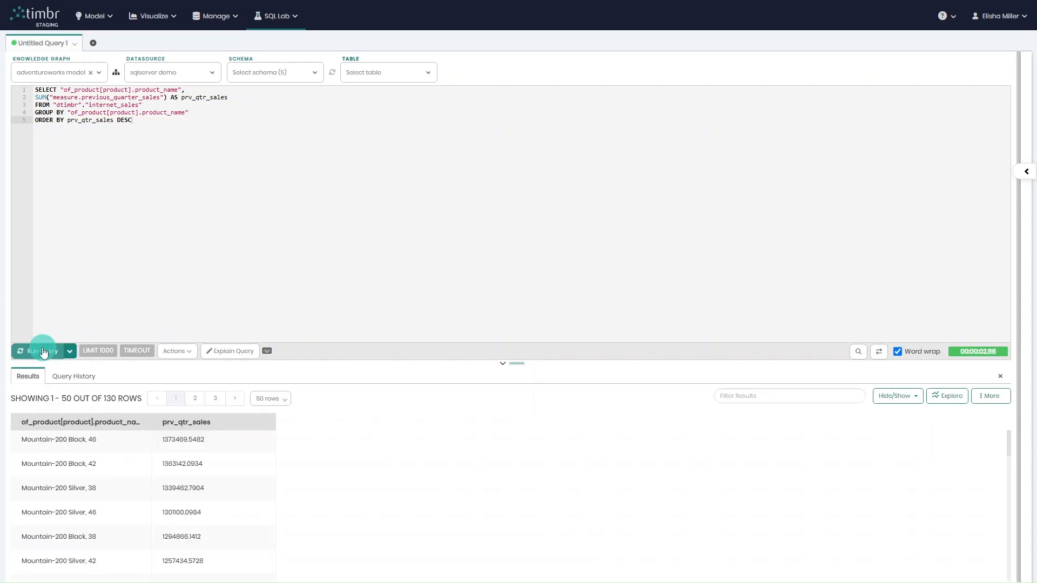
pyautogui.scroll(-3, 87, 485)
pyautogui.scroll(3, 75, 459)
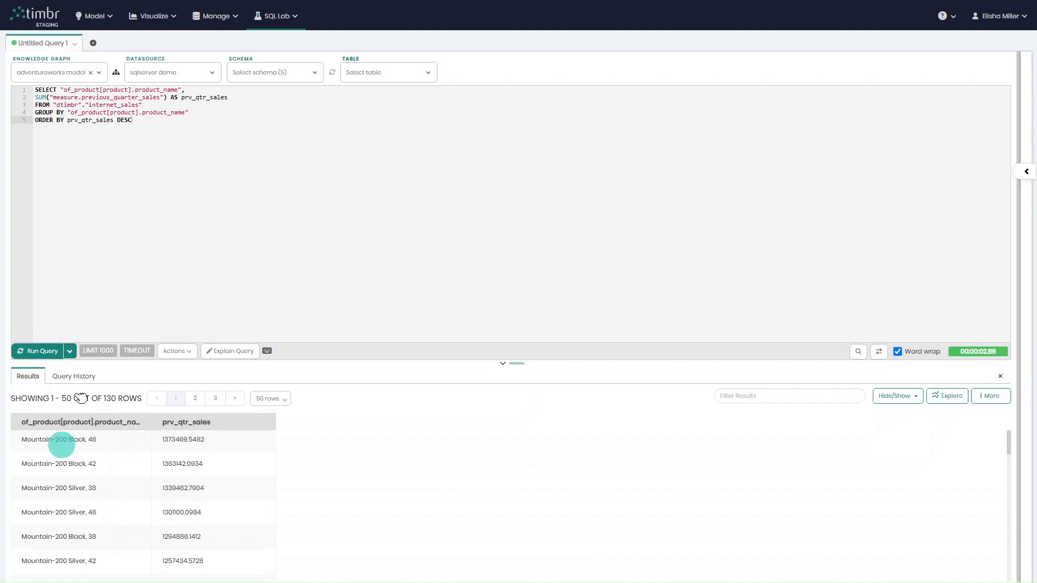
# Change the aggregate function on "measure.previous_quarter_sales" to COUNT, run the query and look through the results
pyautogui.moveTo(52, 106); pyautogui.dragTo(44, 98)
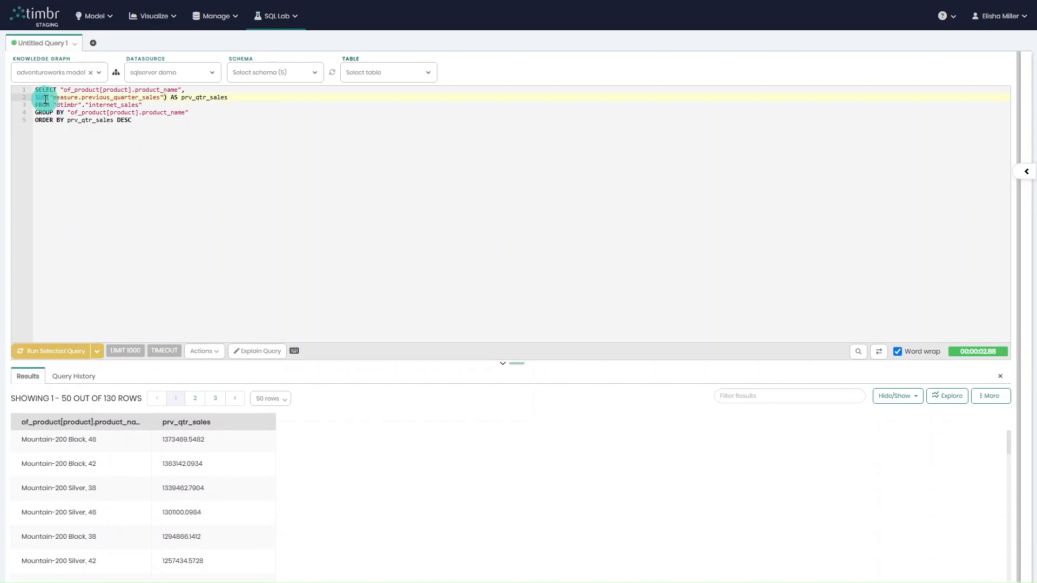
pyautogui.write('COUNT')
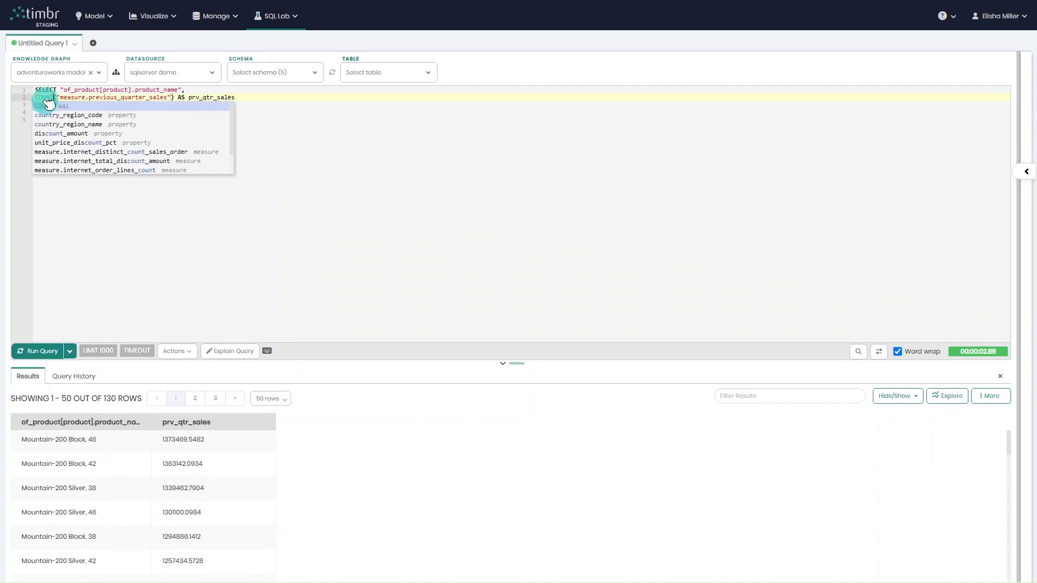
pyautogui.click(39, 351)
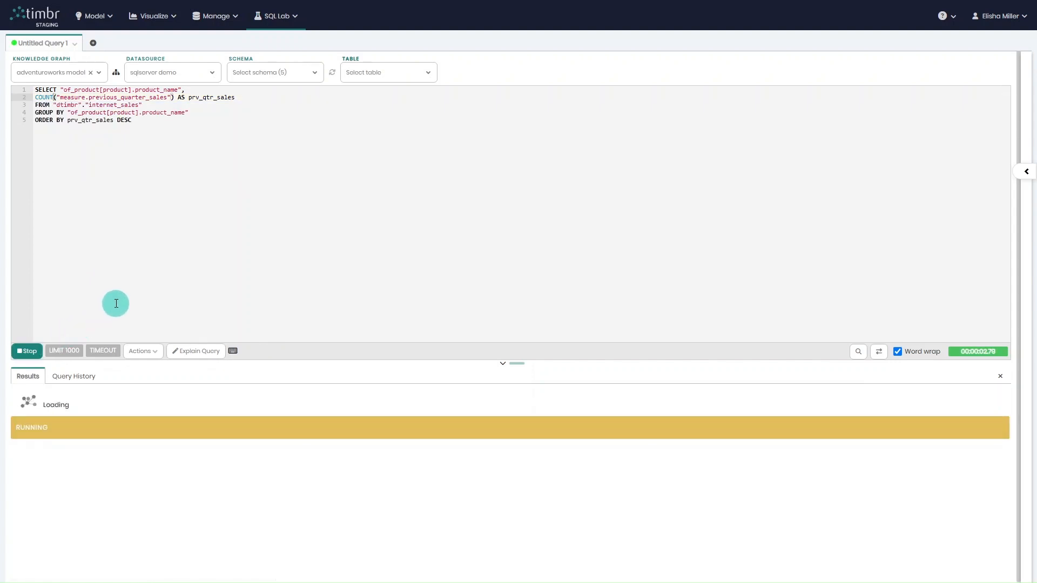
pyautogui.scroll(-5, 129, 480)
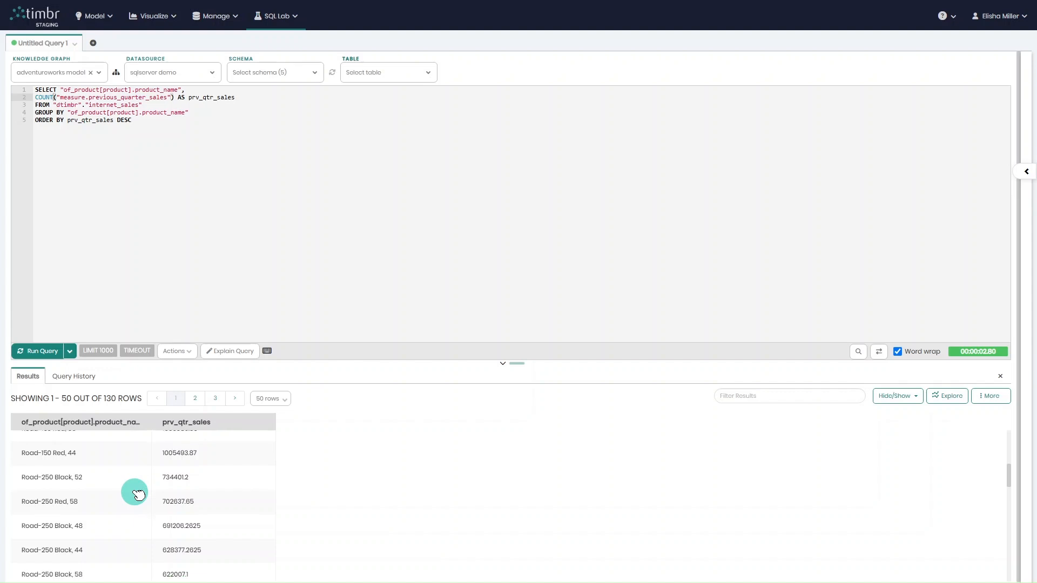
pyautogui.scroll(5, 134, 492)
# Replace the query with "measure.previous_quarter_sales" aggregates per product: prv_qtr_sales overall, us_prv_qtr_sales filtered to 'United States' and germany_prv_qtr_sales filtered to 'Germany', ordered by prv_qtr_sales descending
pyautogui.moveTo(133, 120); pyautogui.dragTo(15, 86)
pyautogui.press('BackSpace')
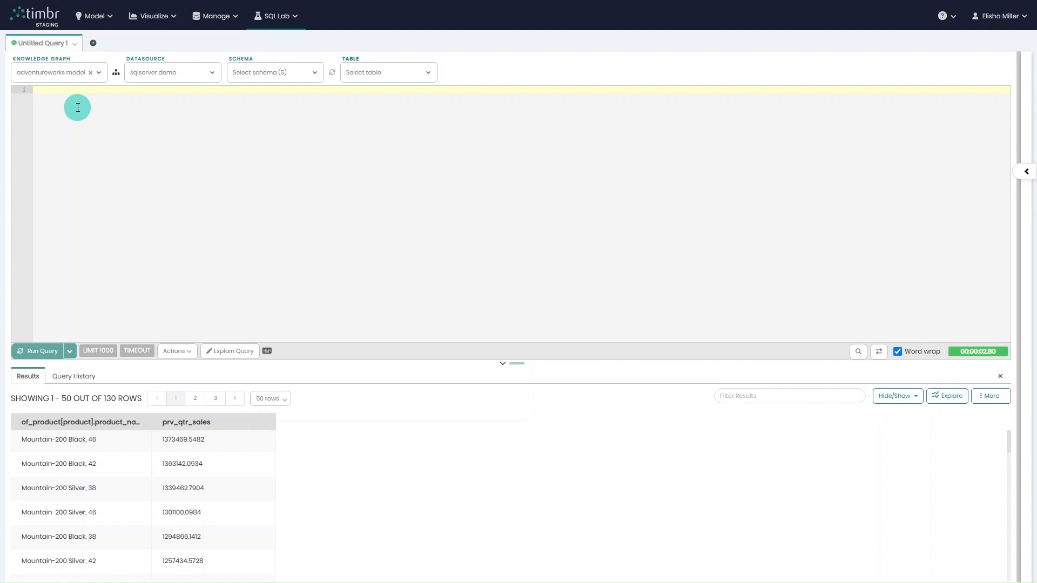
pyautogui.write('SELECT `of_product[product].product_name`, AGGREGATE("measure.previous_quarter_sales") AS prv_qtr_sales, AGGREGATE("measure.previous_quarter_sales") FILTER (WHERE "of_customer[customer].of_geography[geography].country_region_name" = \'United States\')  AS us_prv_qtr_sales, AGGREGATE("measure.previous_quarter_sales") FILTER (WHERE "of_customer[customer].of_geography[geography].country_region_name" = \'Germany\')  AS germany_prv_qtr_sales FROM "dtimbr"."internet_sales" GROUP BY "of_product[product].product_name" ORDER BY prv_qtr_sales DESC')
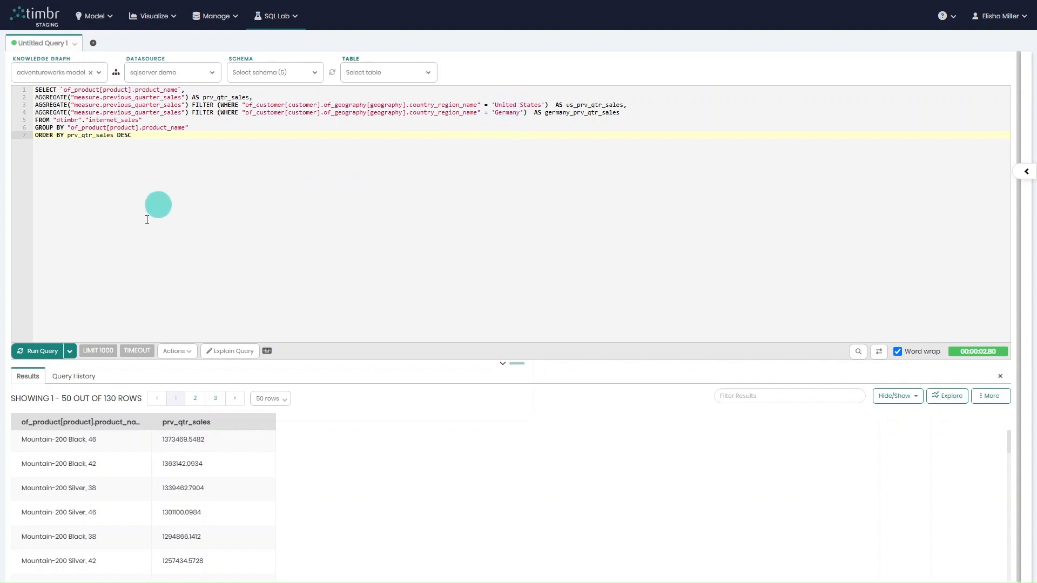
# Run the country-filtered query, enlarge the results area and look through the overall, US and Germany sales per product
pyautogui.click(49, 351)
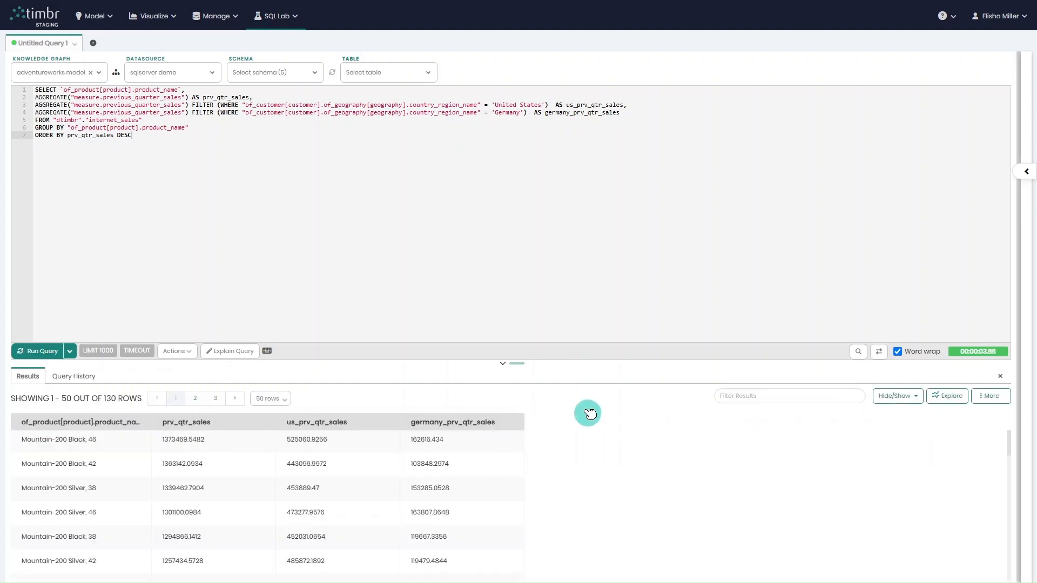
pyautogui.moveTo(523, 372); pyautogui.dragTo(491, 193)
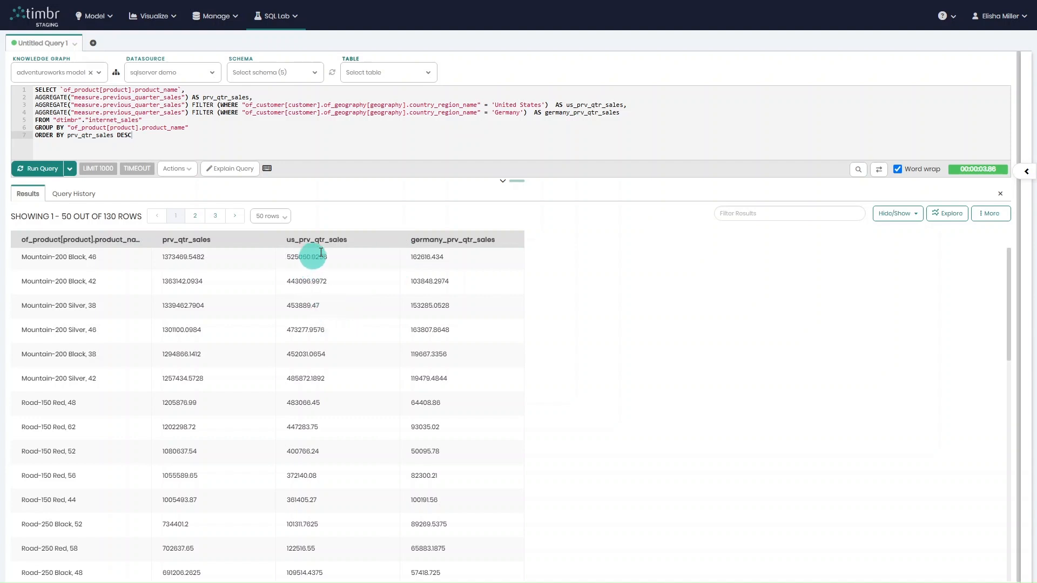
pyautogui.scroll(-1, 365, 287)
pyautogui.scroll(-5, 364, 287)
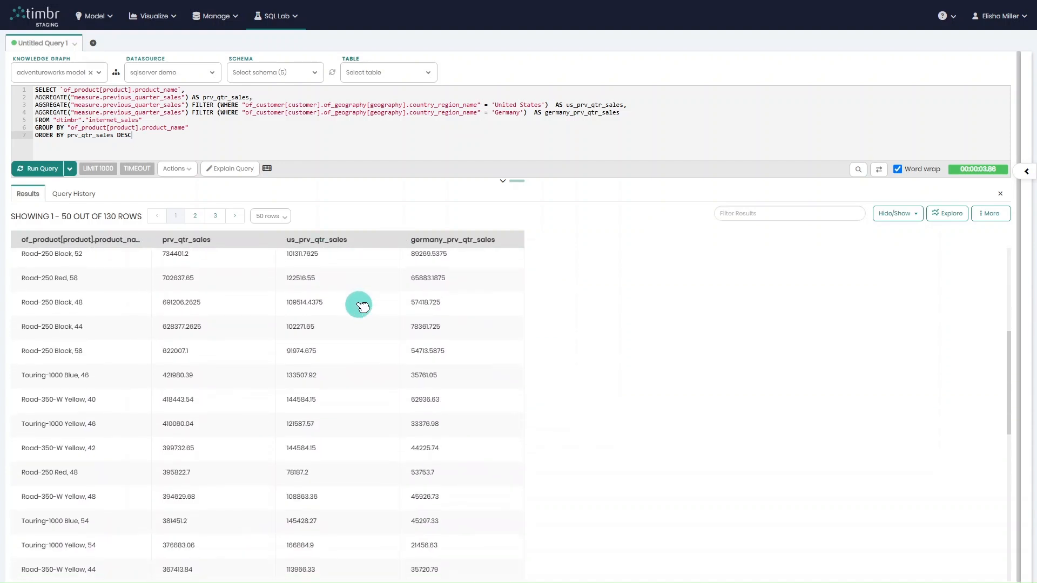
pyautogui.scroll(-4, 362, 310)
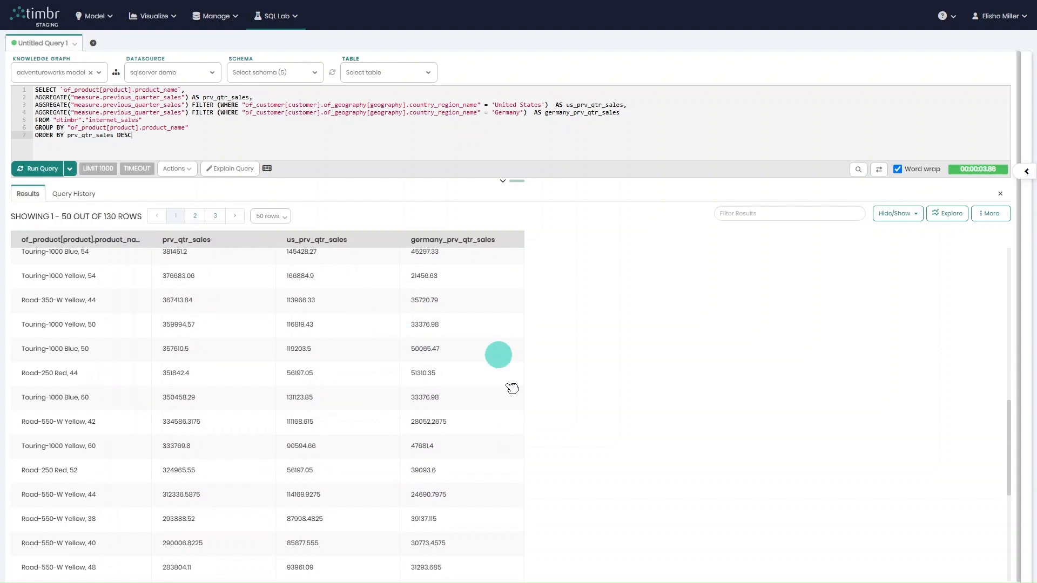